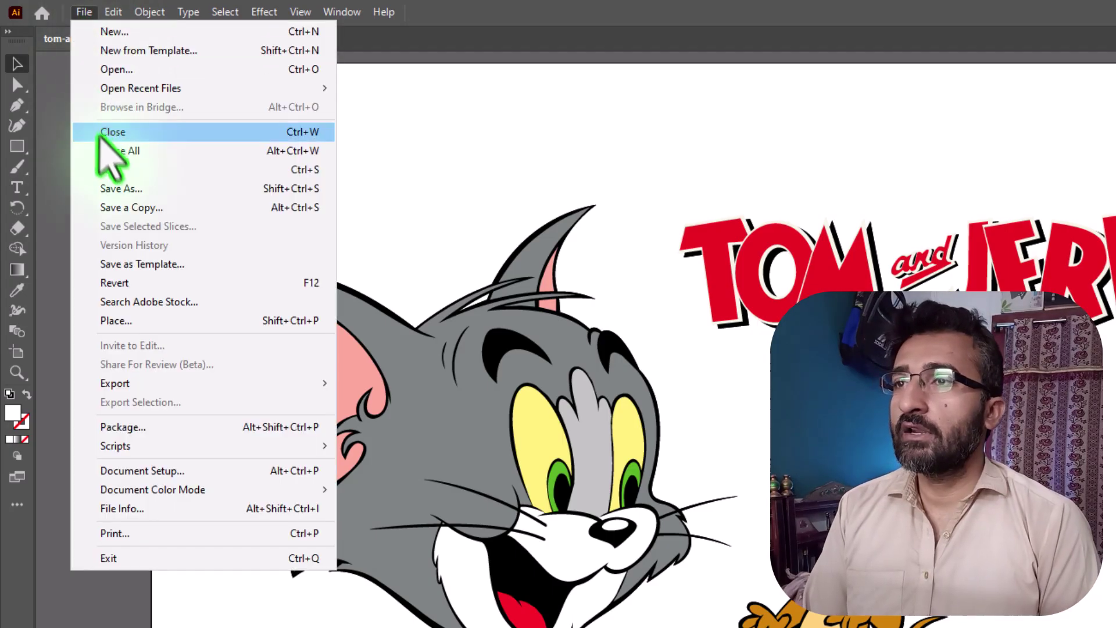
Step: Review Save As native formats (AI, PDF, EPS, AIT, SVG, SVGZ), then cancel without saving
left_click(140, 190)
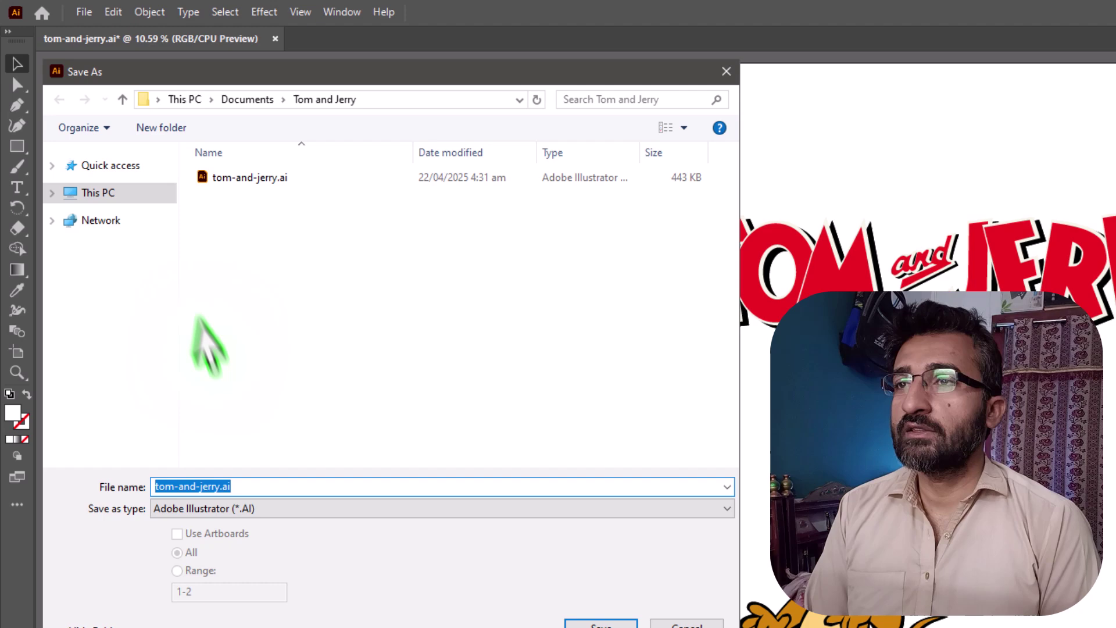
left_click(250, 509)
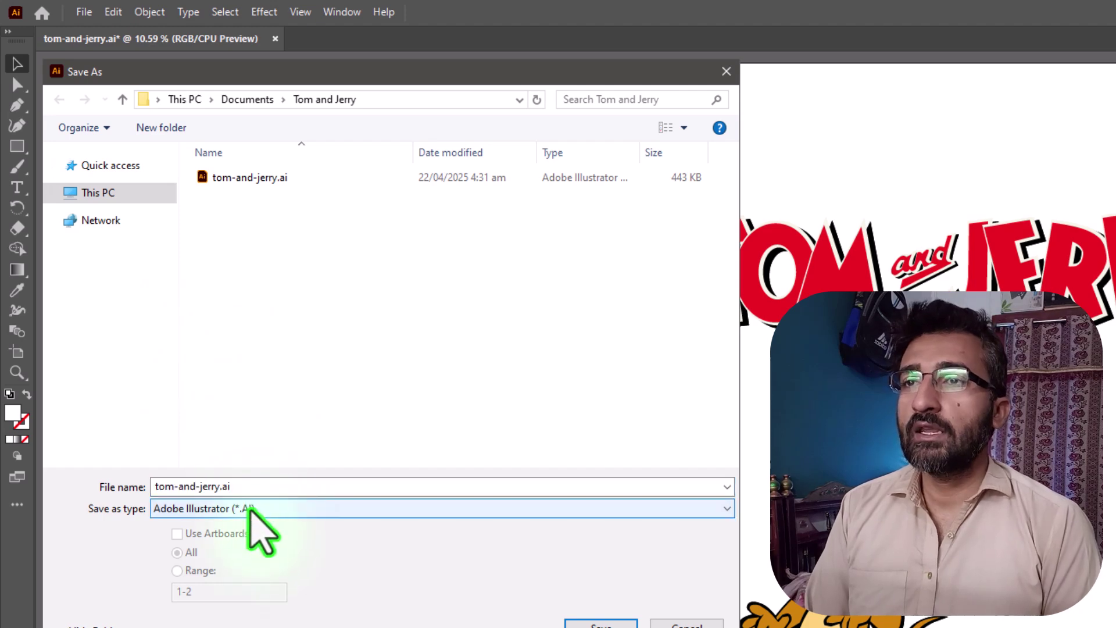
left_click(267, 512)
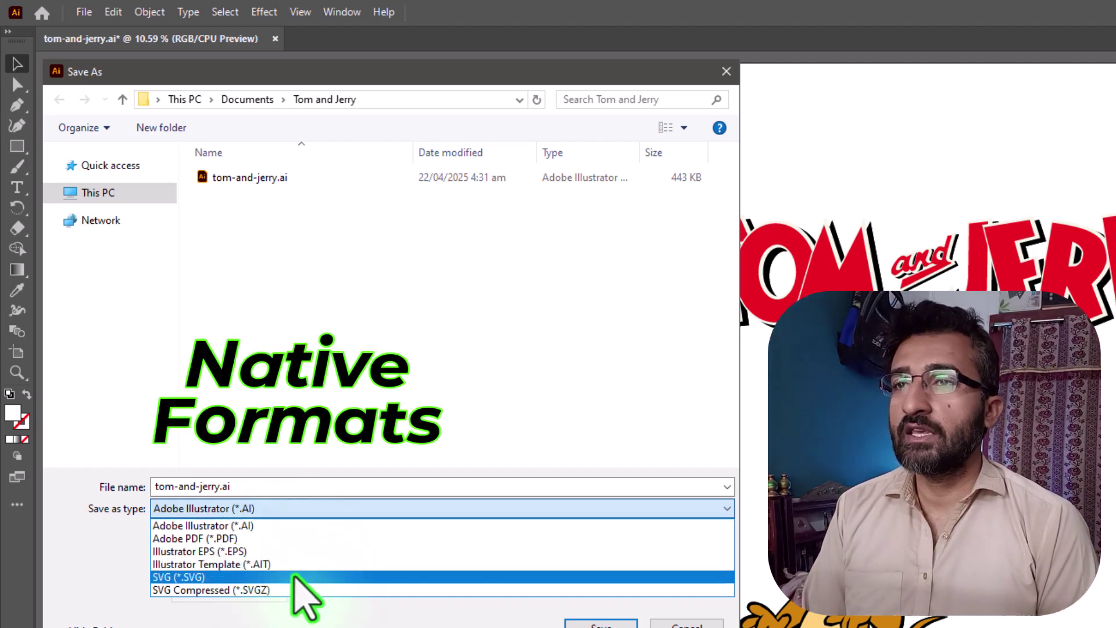
key("Escape")
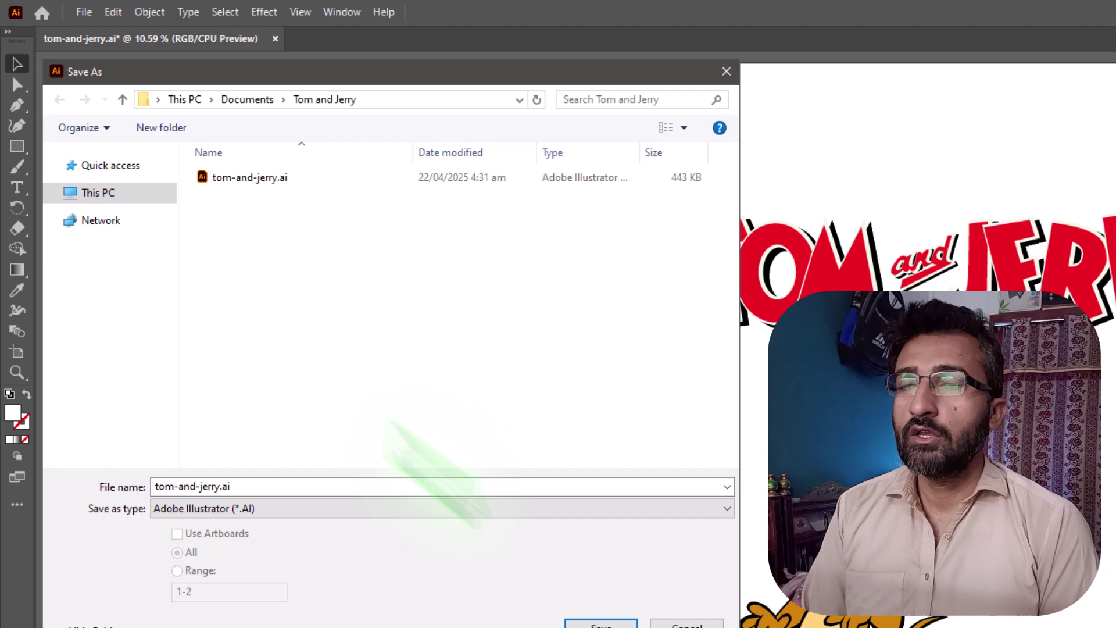
key("Escape")
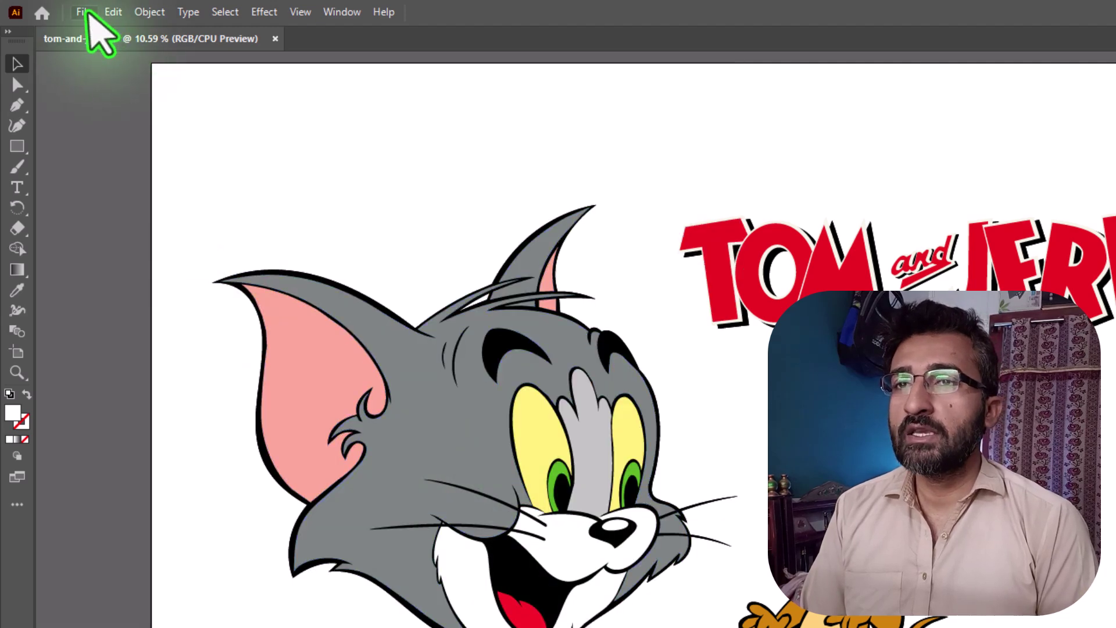
Step: Begin File > Export As with PNG (*.PNG) chosen as the format
left_click(84, 14)
mouse_move(114, 383)
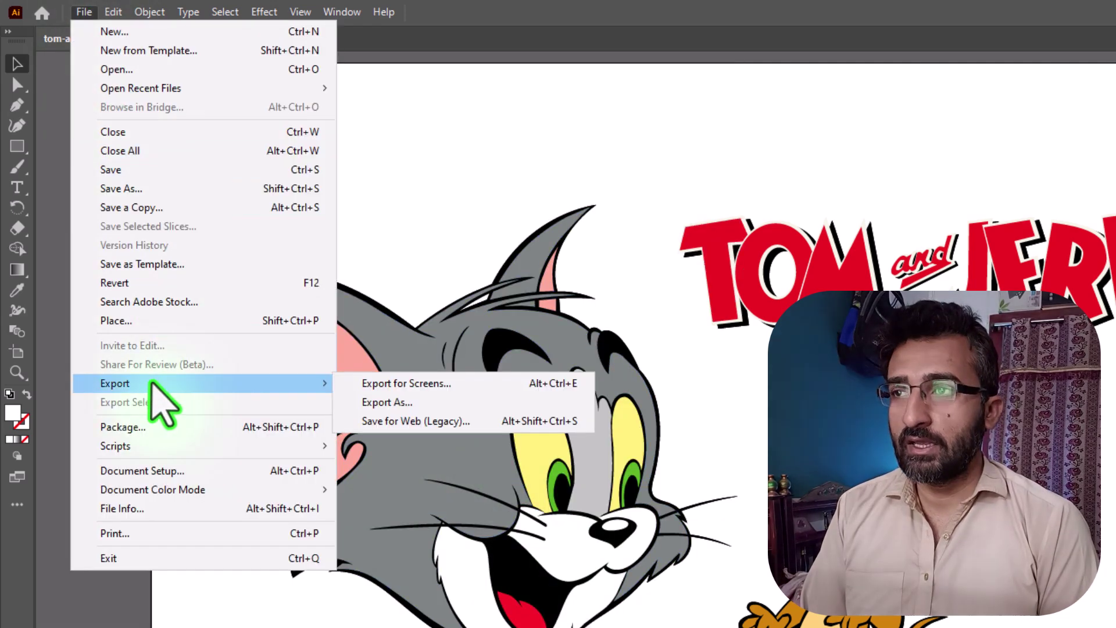
left_click(410, 402)
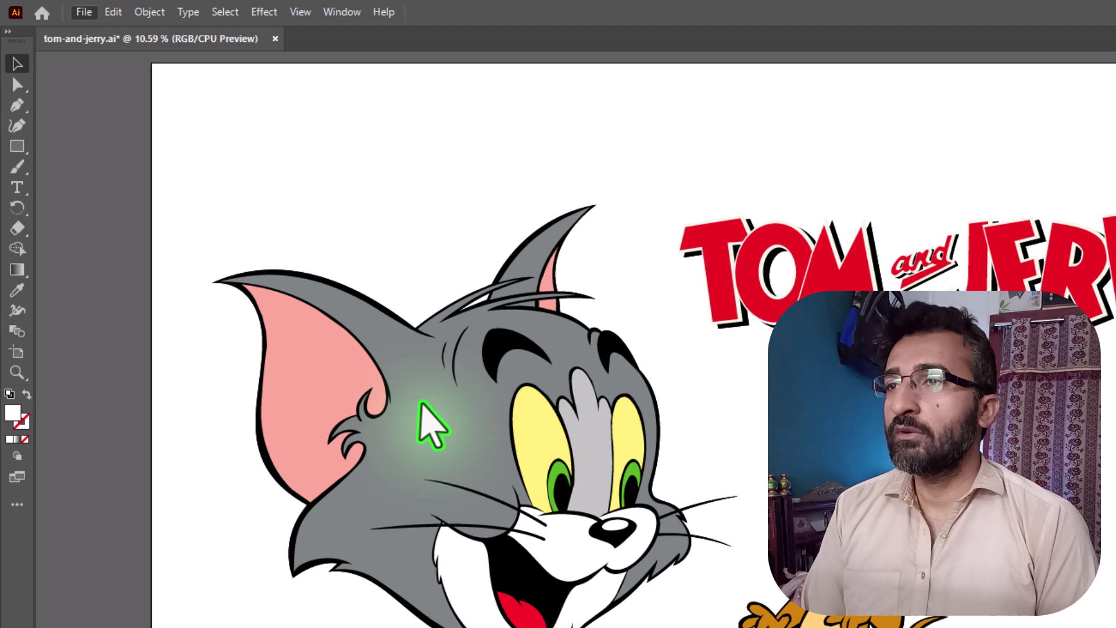
left_click(291, 510)
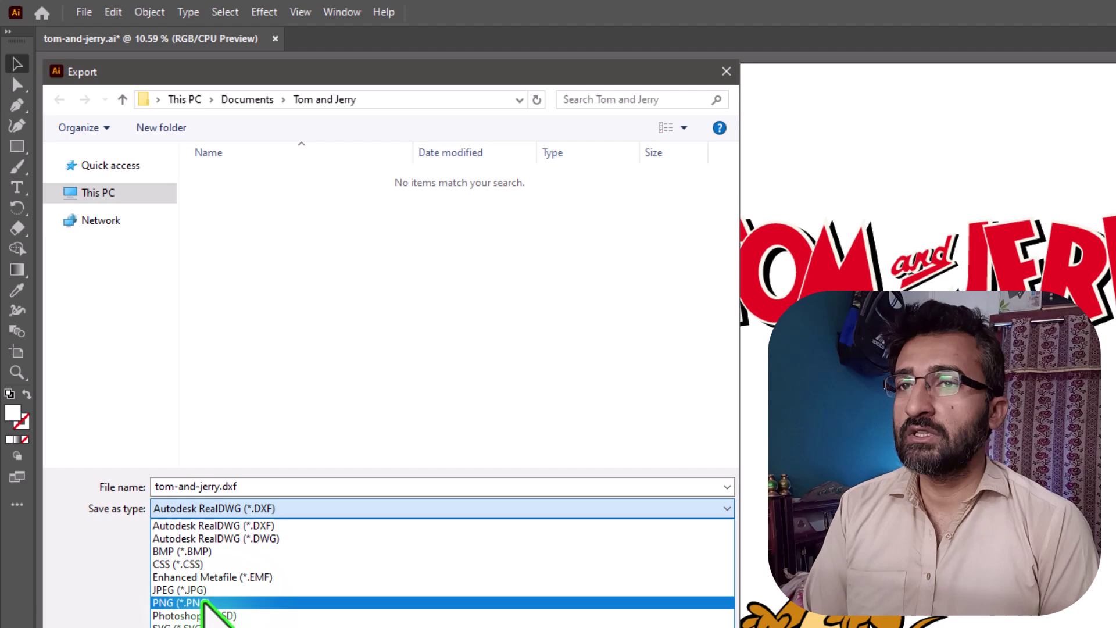
left_click(203, 602)
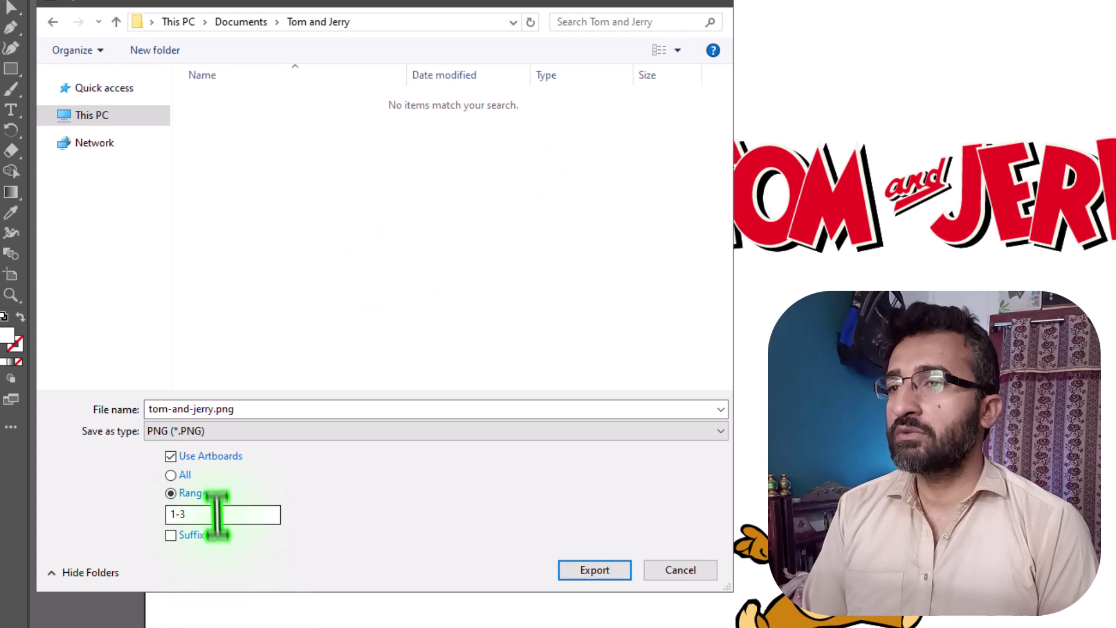
Step: Confirm exporting the artboards as PNG to reach PNG Options
left_click(218, 456)
left_click(571, 570)
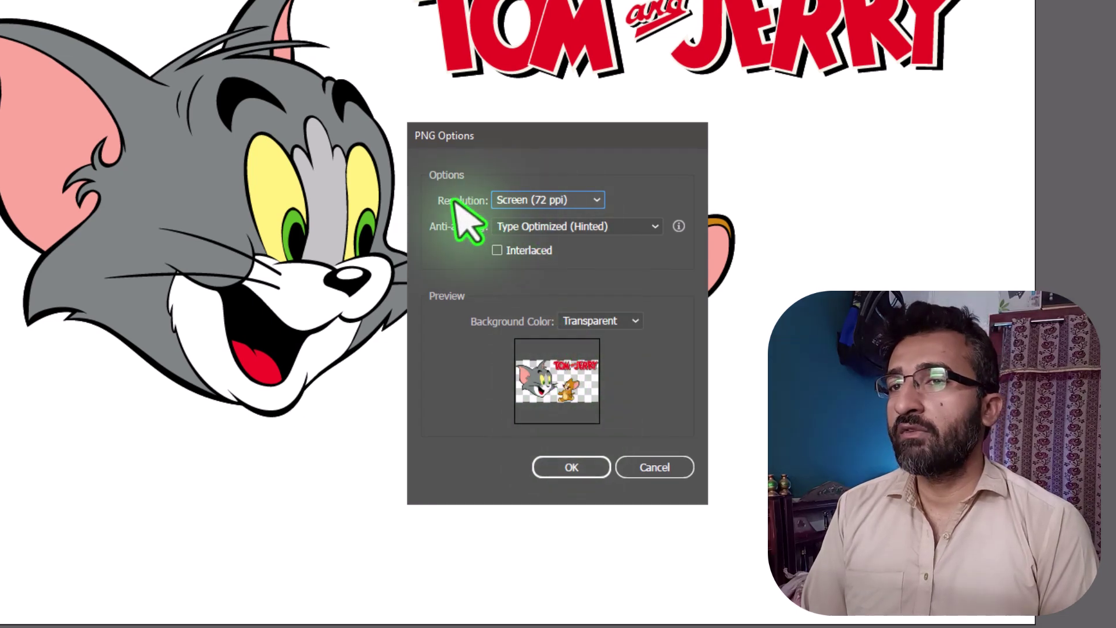
Step: Compare 72 and 300 ppi resolutions in PNG Options, settling on 300 ppi
left_click(539, 200)
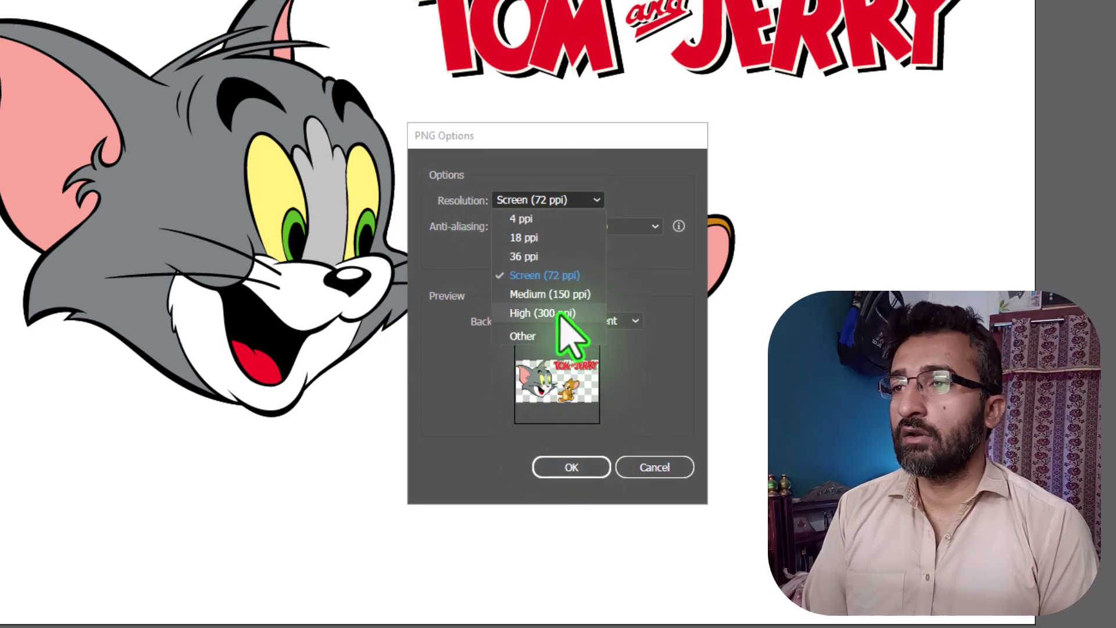
left_click(565, 315)
left_click(548, 201)
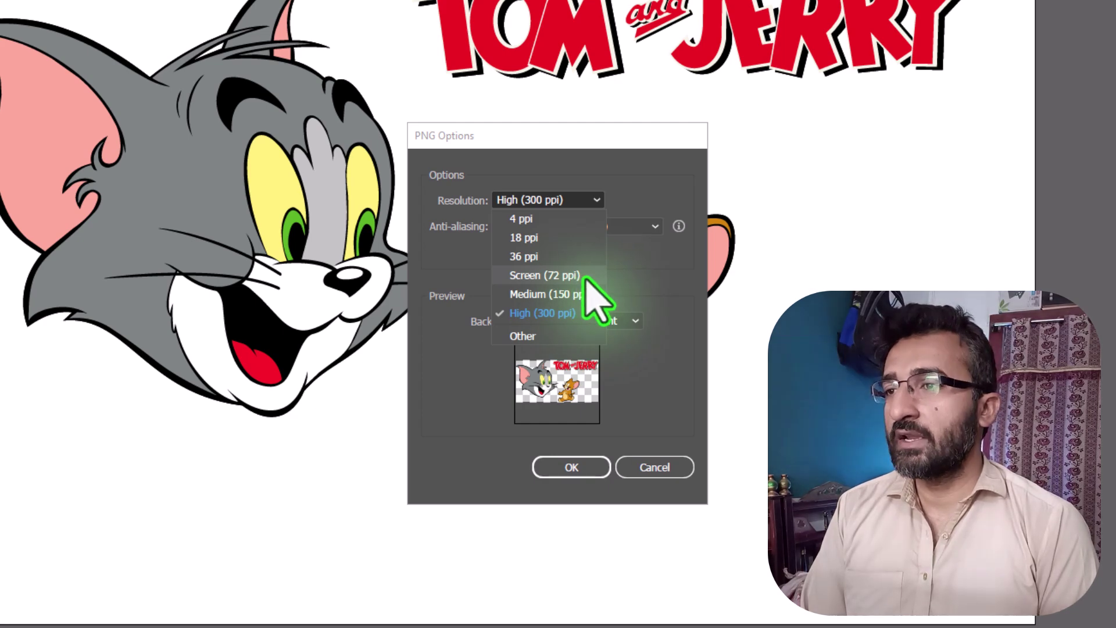
left_click(585, 277)
left_click(554, 199)
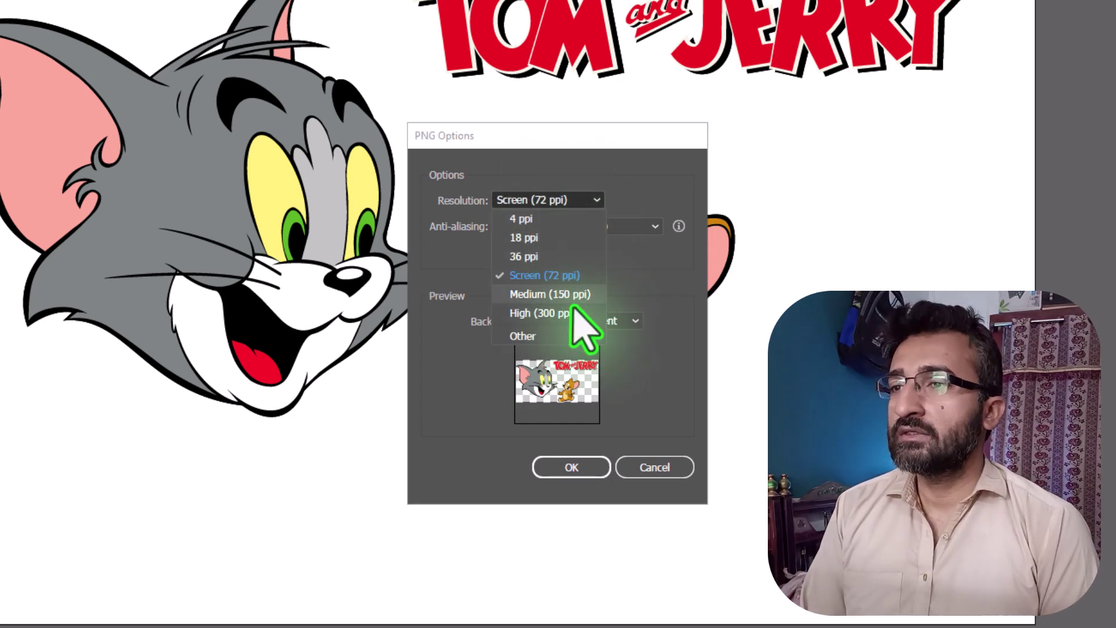
left_click(567, 312)
left_click(584, 202)
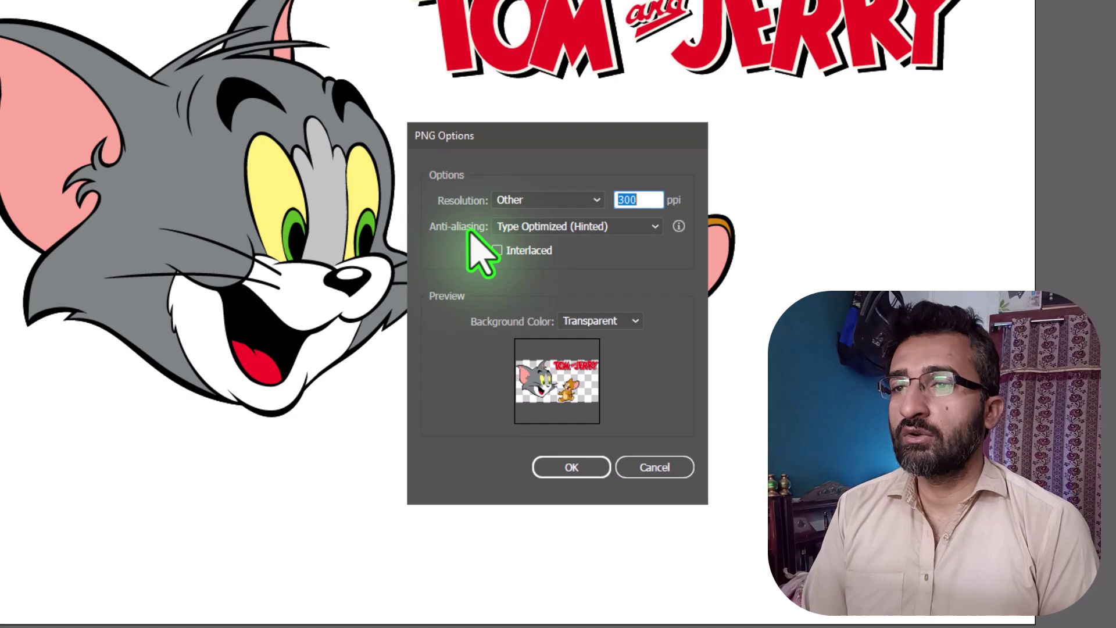
left_click(552, 227)
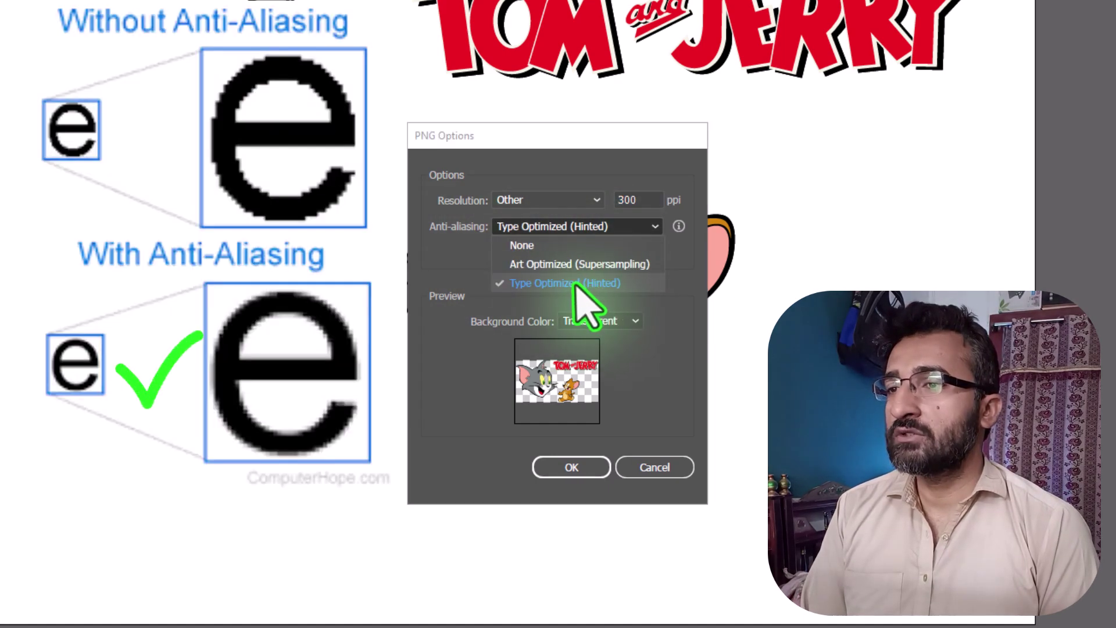
left_click(576, 284)
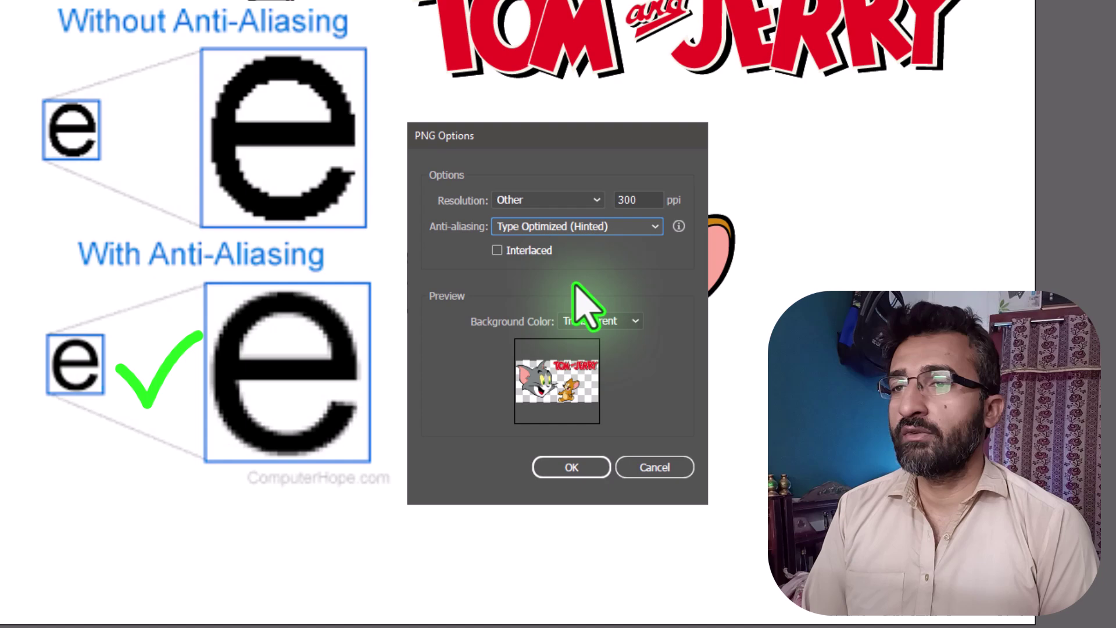
left_click(576, 229)
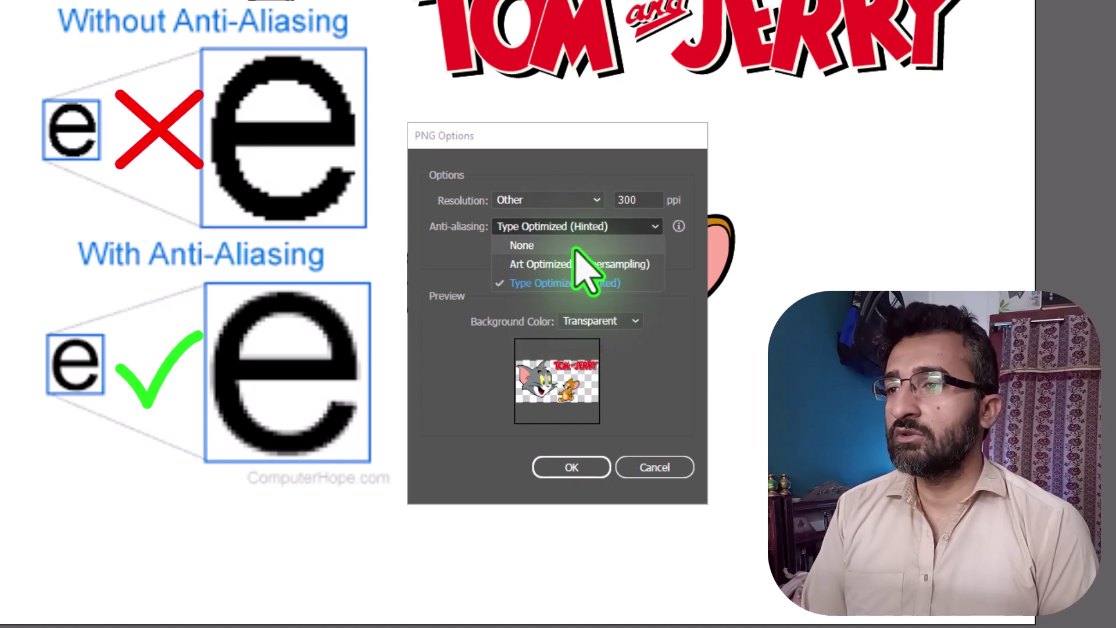
left_click(593, 285)
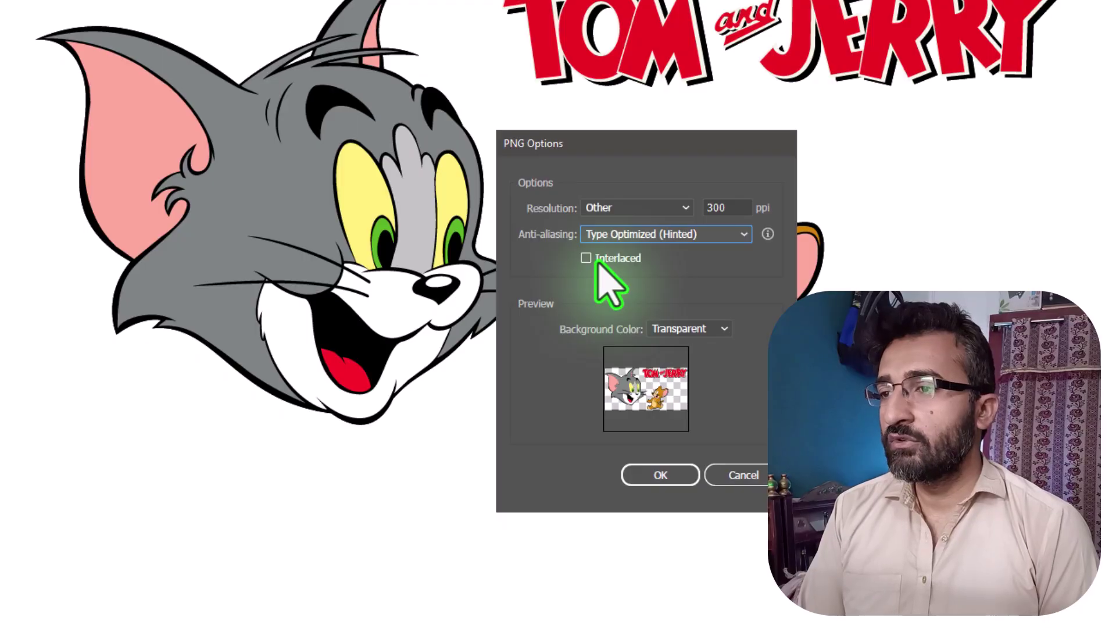
left_click(697, 332)
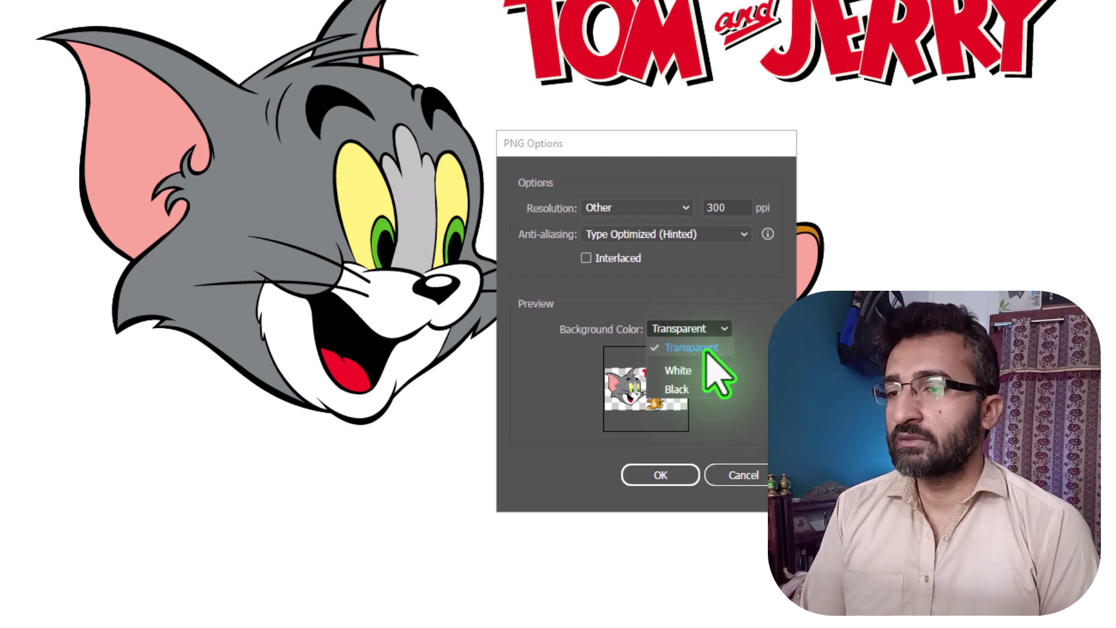
left_click(698, 370)
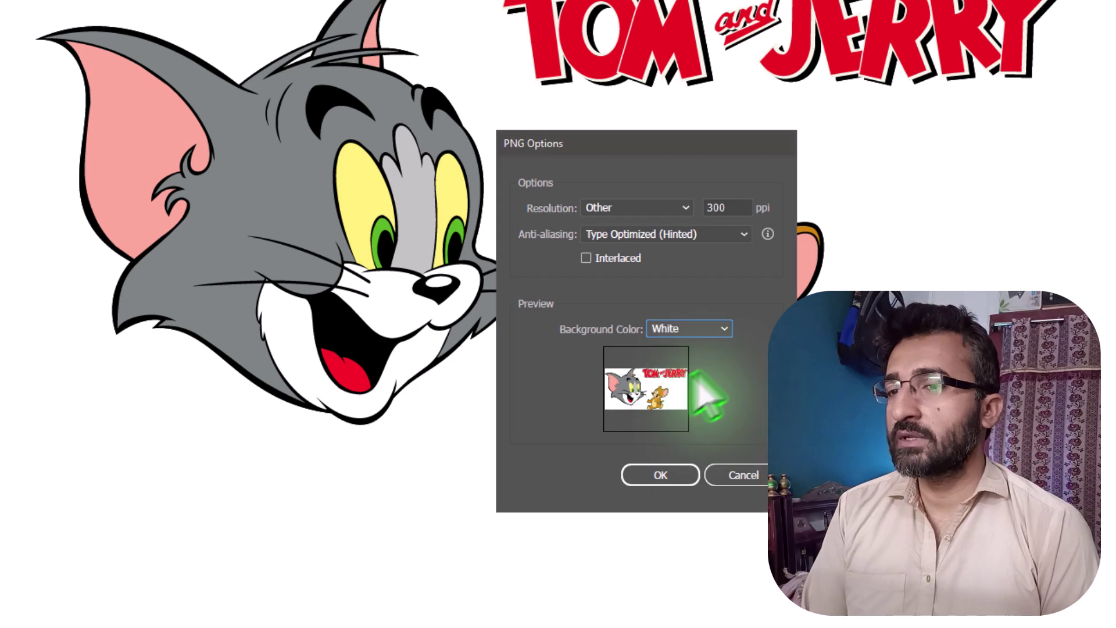
left_click(706, 331)
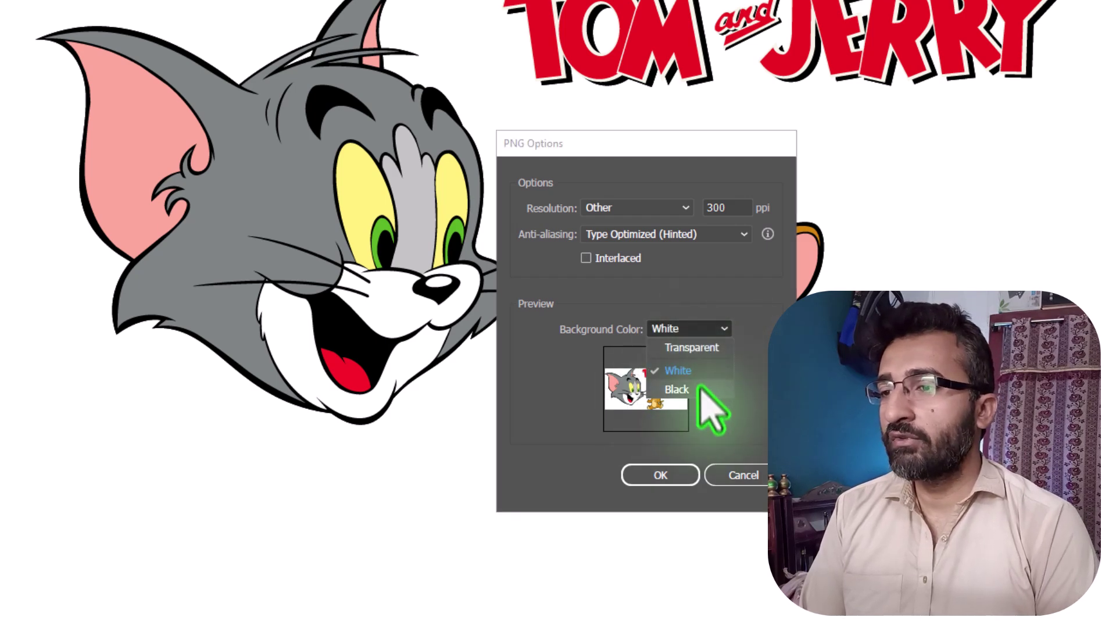
left_click(684, 390)
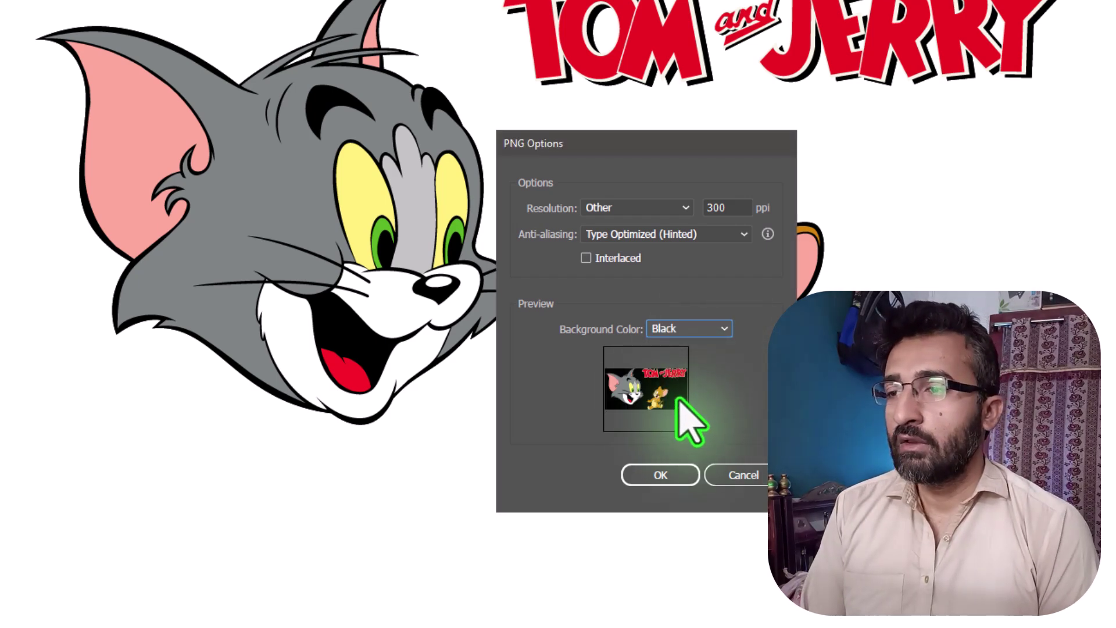
left_click(712, 333)
key("Escape")
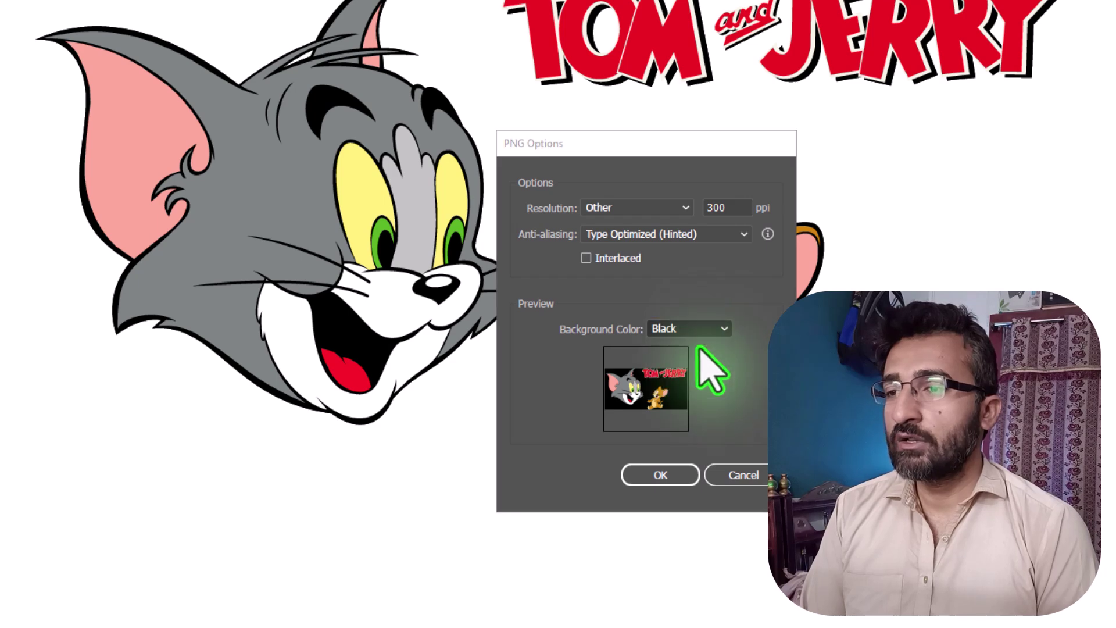
left_click(698, 350)
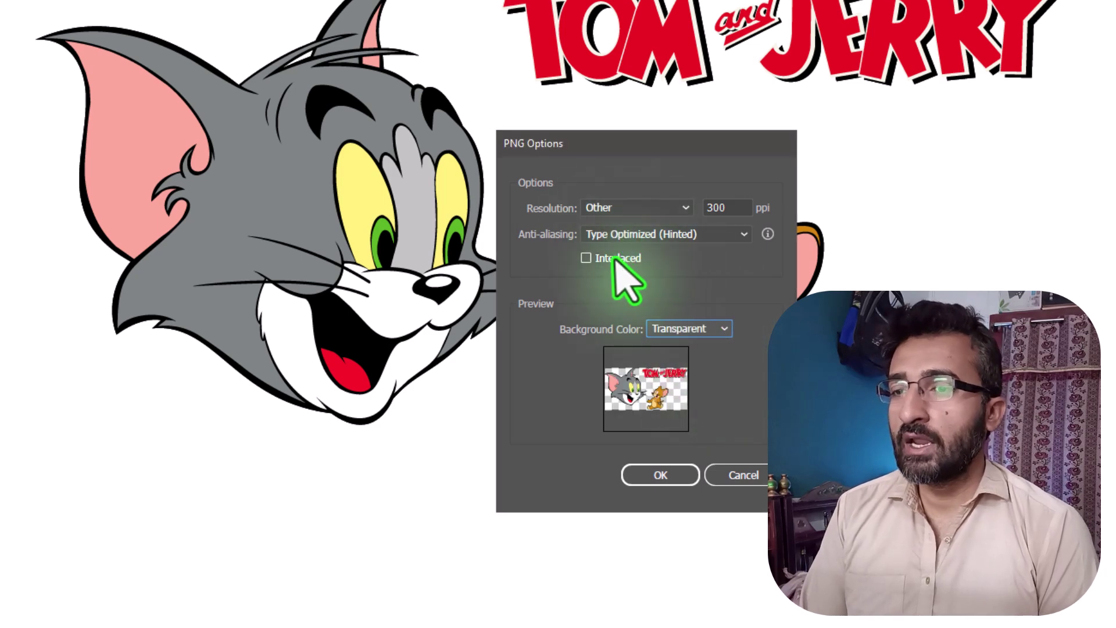